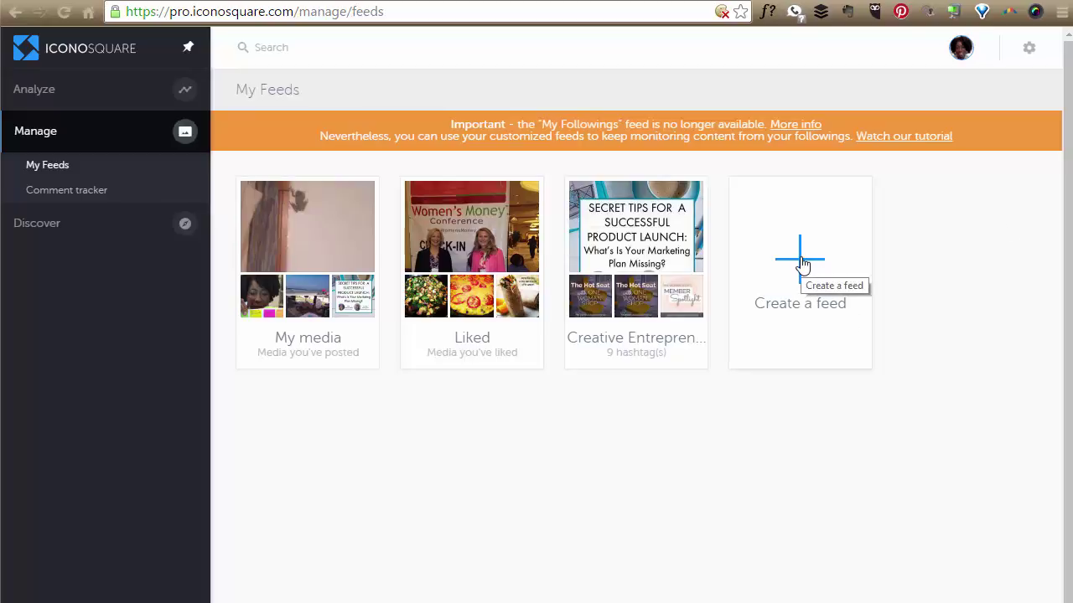
Open the Creative Entrepreneur feed and review its tracked hashtags (bizbosslady, laptoplifestyle, womeninbiz) and followed users.
click(639, 295)
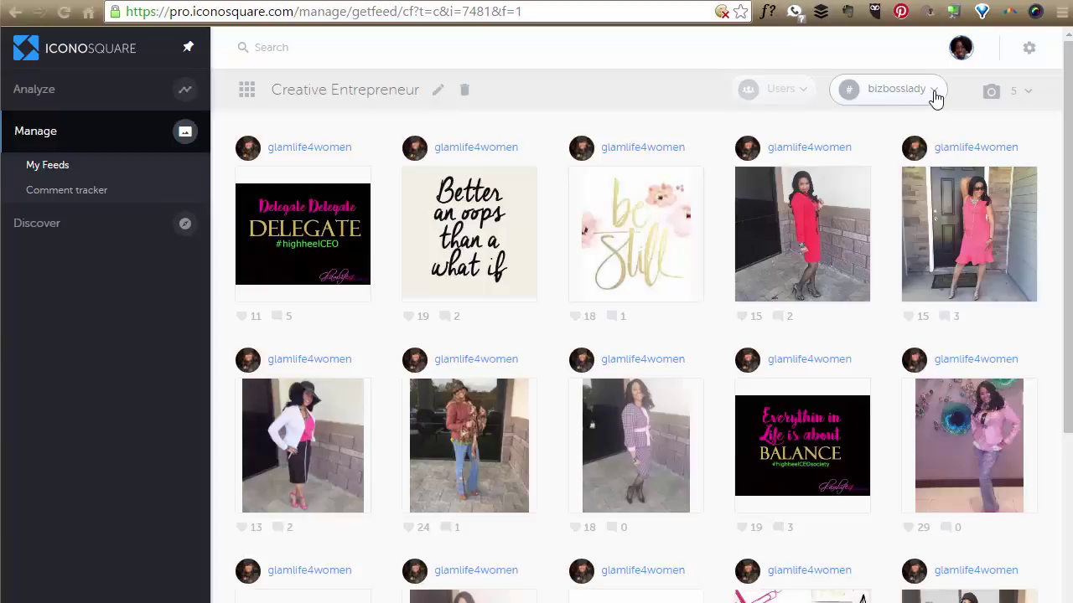
click(935, 99)
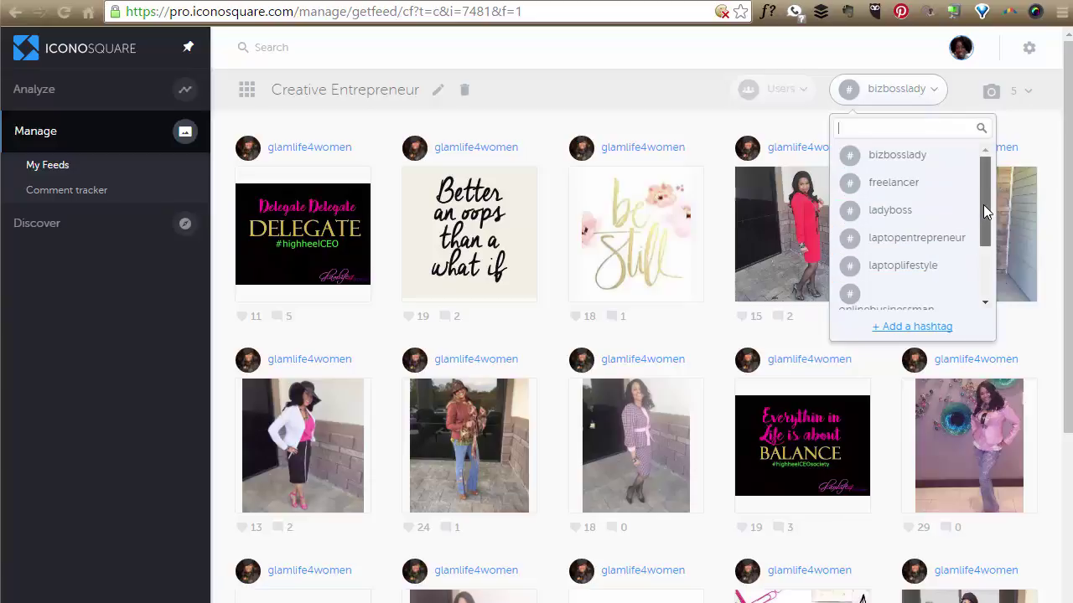
drag(983, 205, 983, 261)
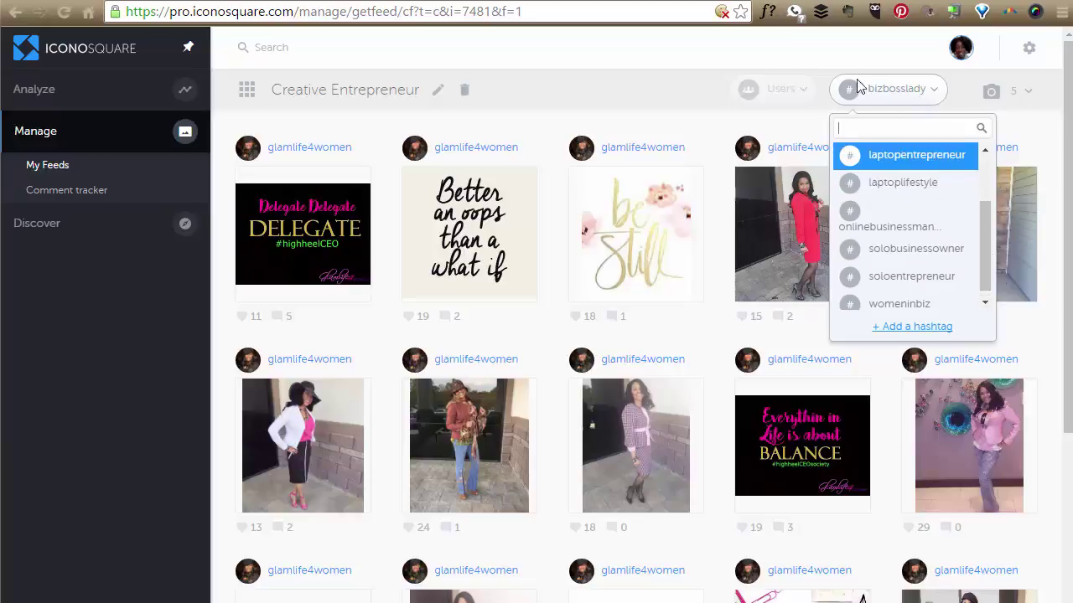
click(799, 92)
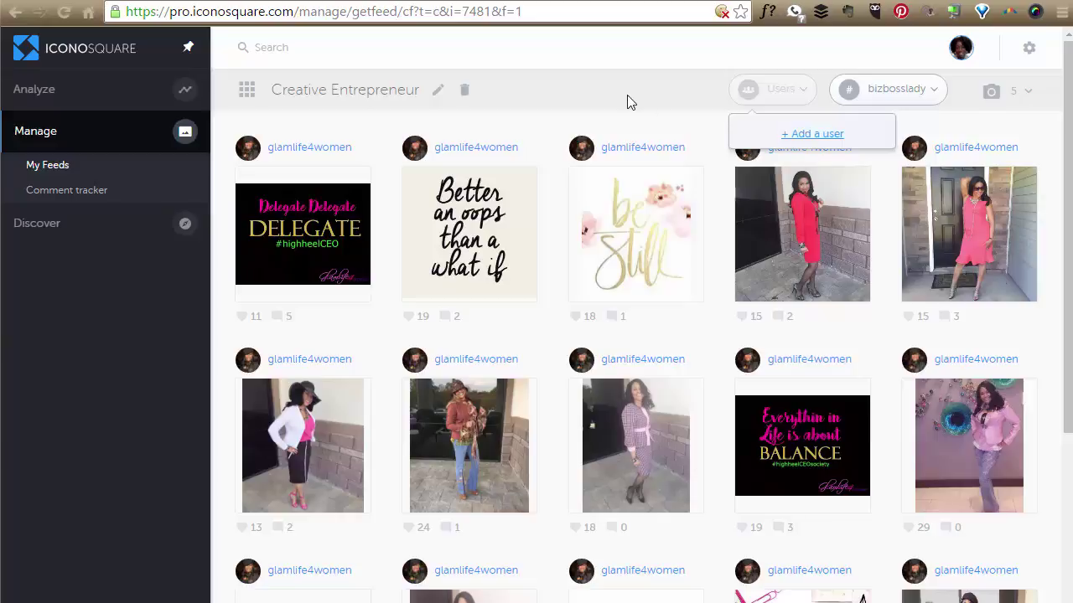
Filter the Creative Entrepreneur feed to the ladyboss hashtag and view a poster's profile card.
click(920, 94)
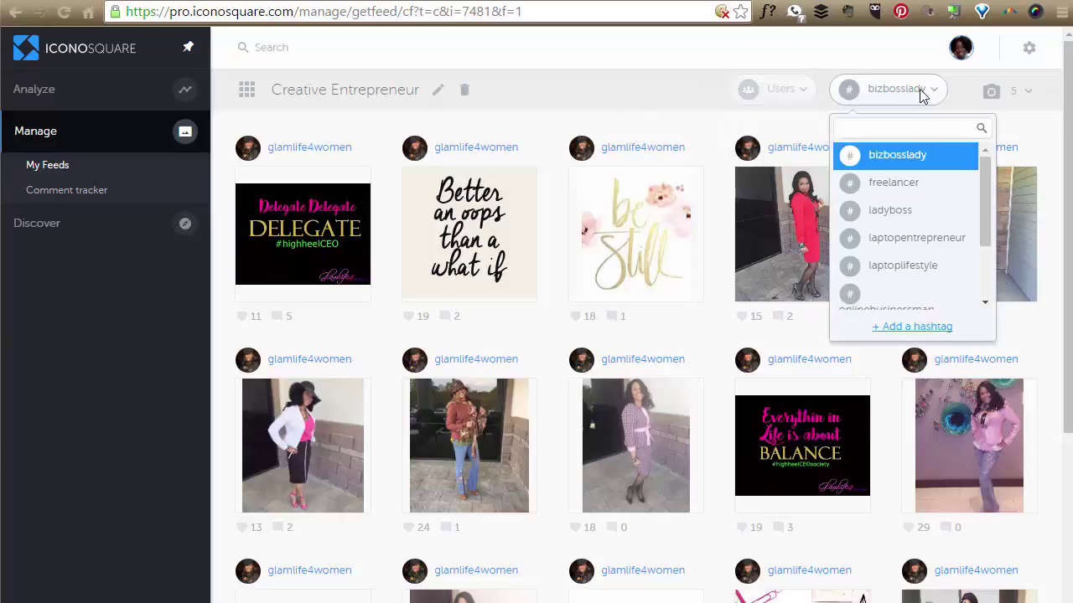
click(920, 211)
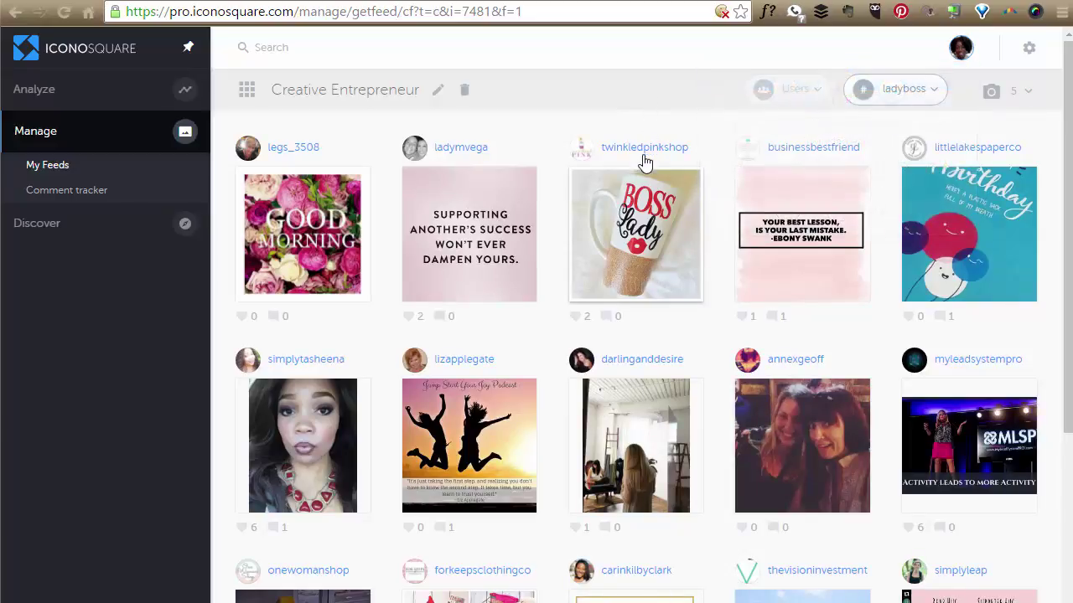
mouse_move(643, 156)
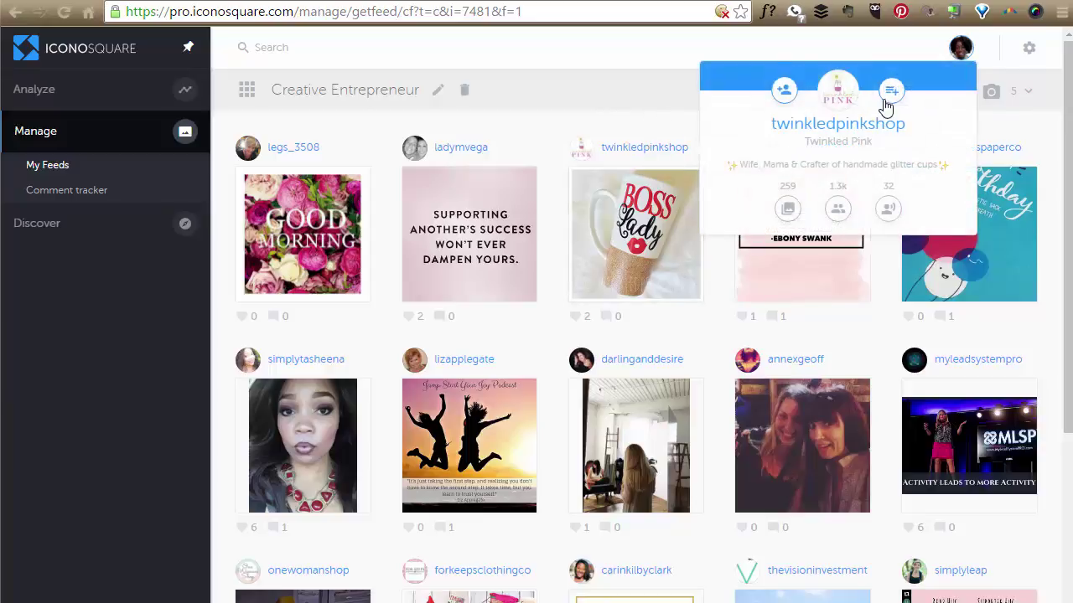
Add the Boss Lady mug poster's account to the Creative Entrepreneur feed and close the window.
click(892, 92)
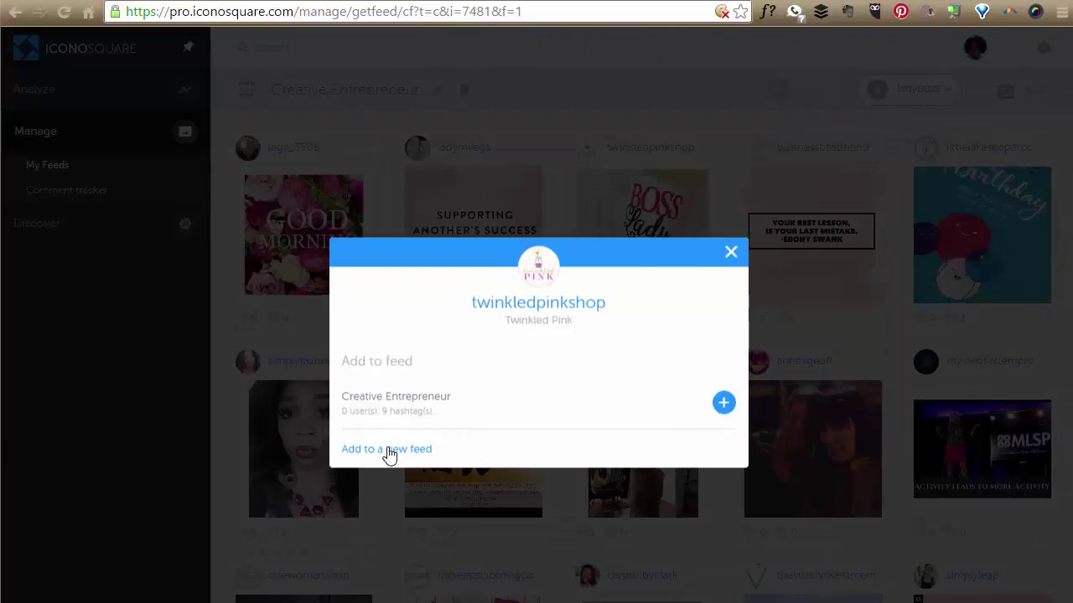
click(722, 407)
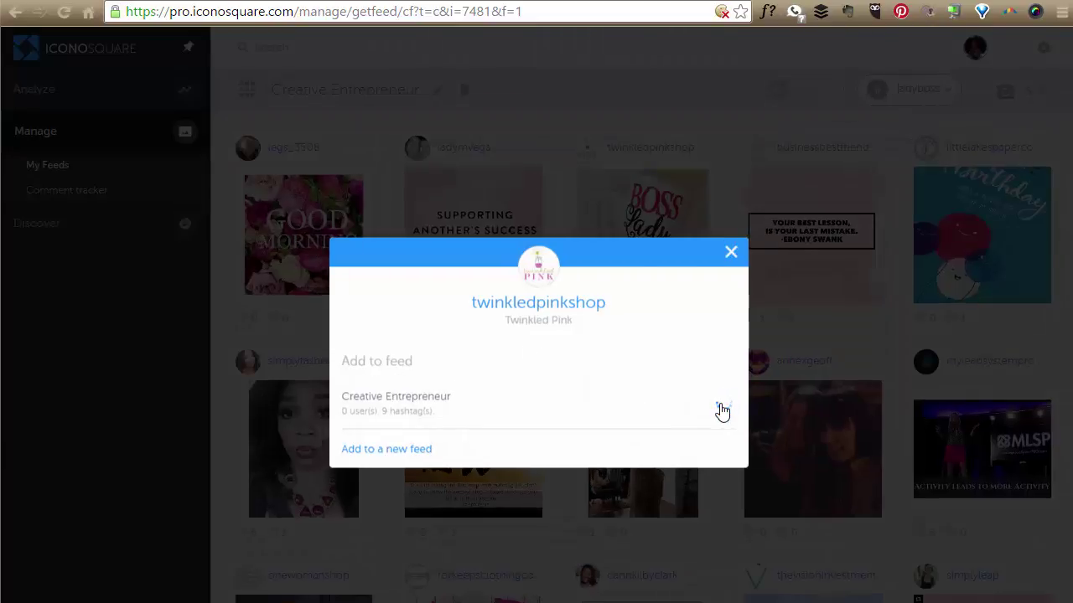
click(731, 253)
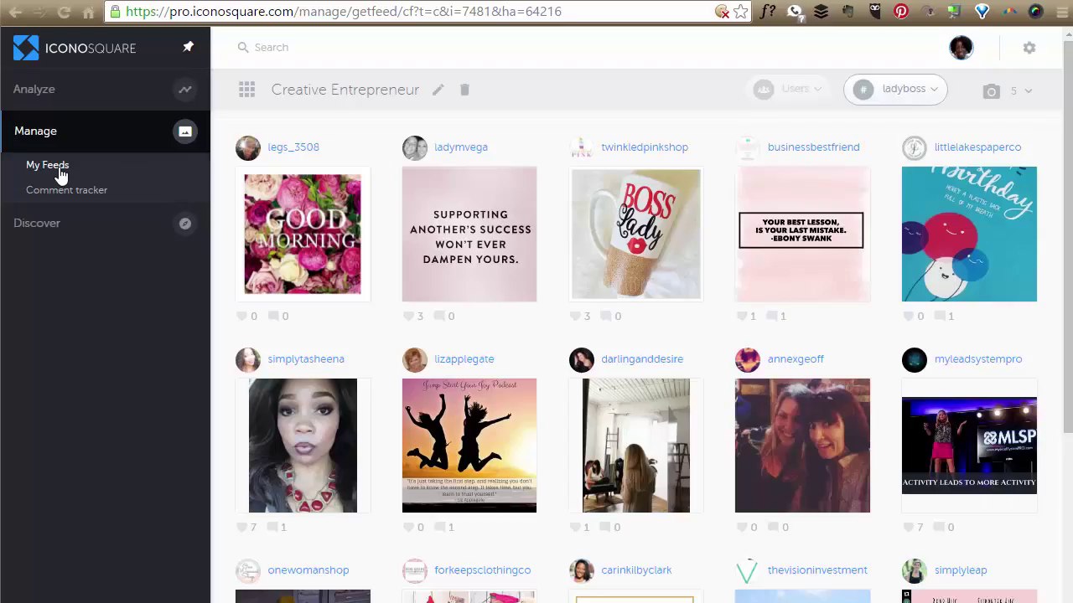
From the My Feeds overview, create a new feed named 'influencers'.
click(60, 169)
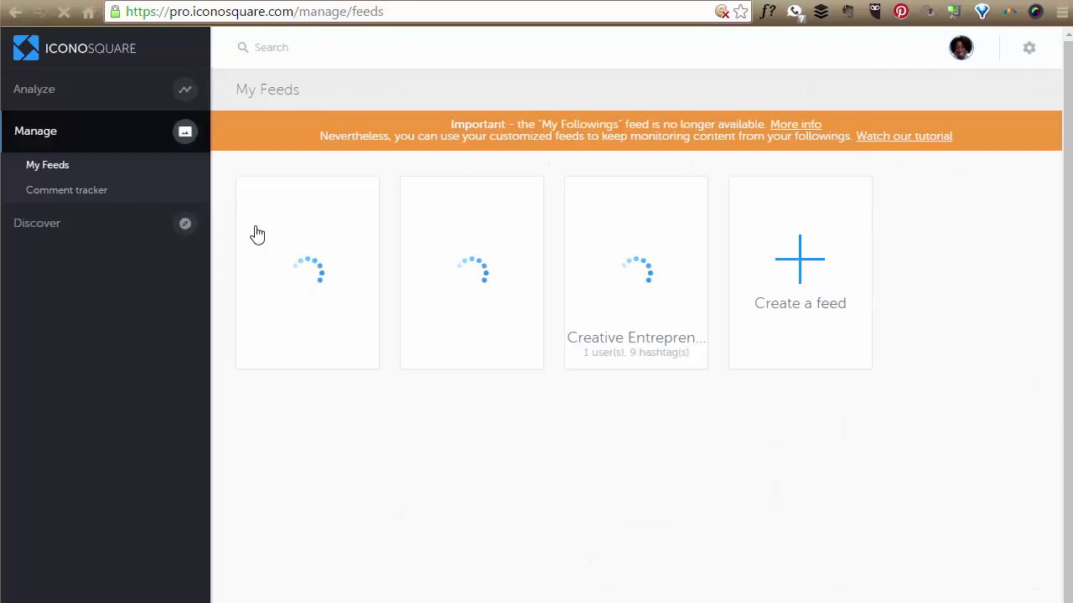
click(799, 286)
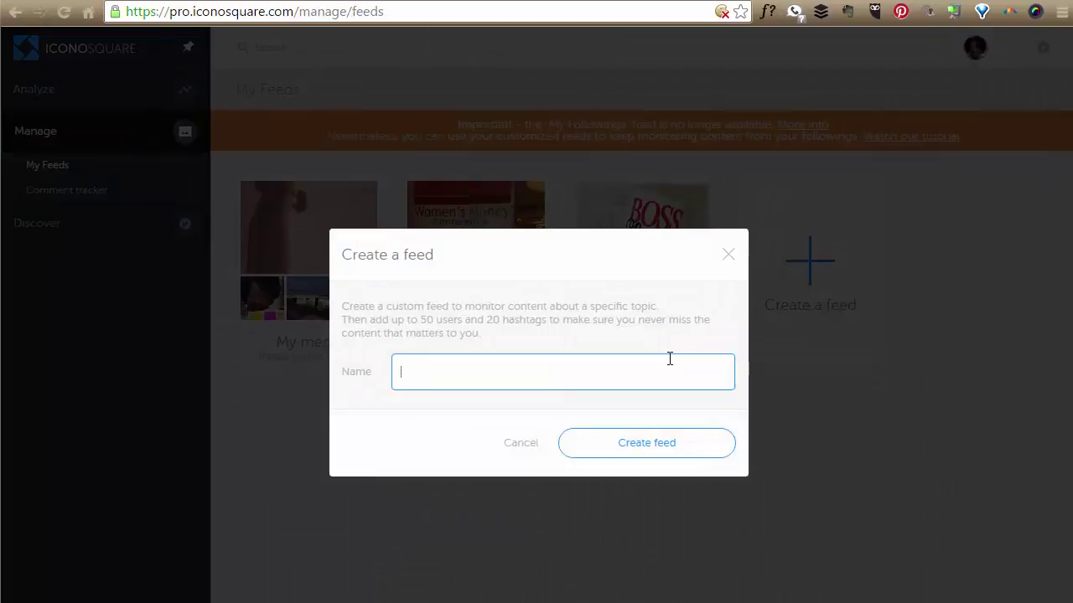
text(influencers)
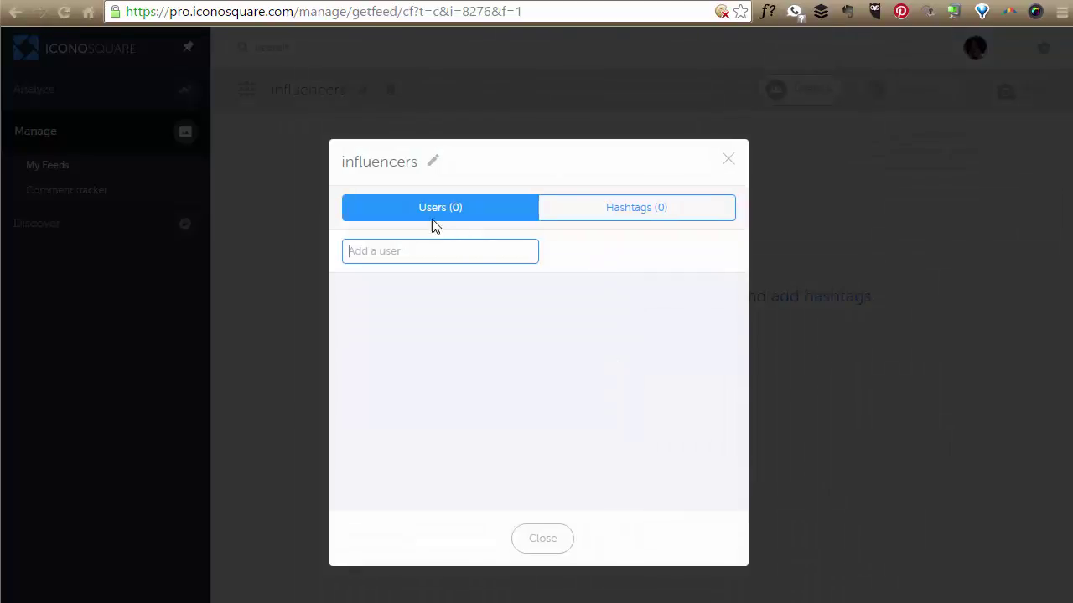
Add oprah, brenebrown and simonsinek as the influencers feed's followed users.
text(oprah)
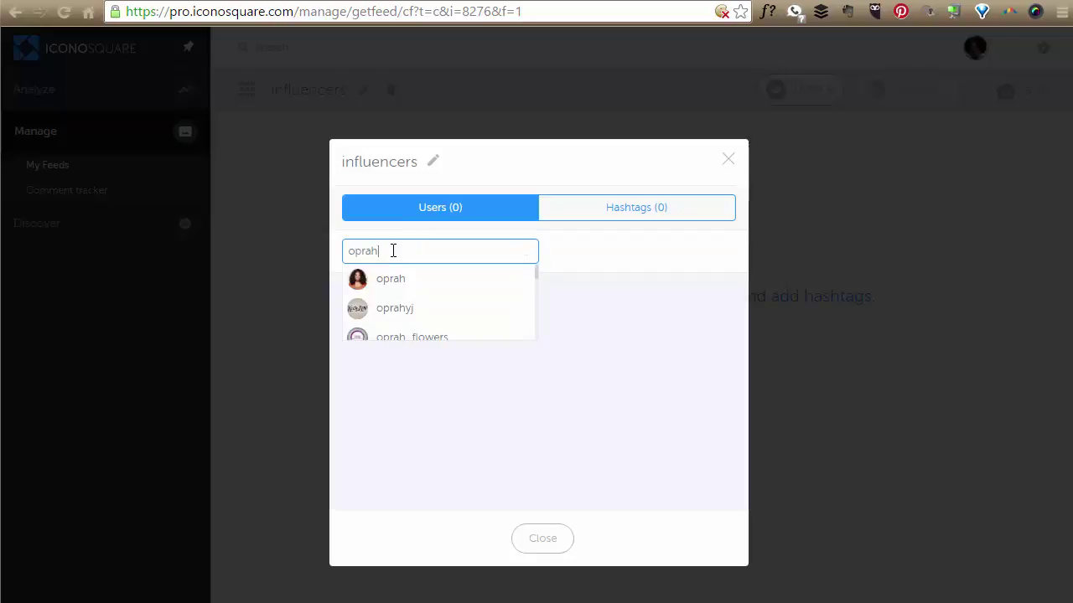
click(403, 282)
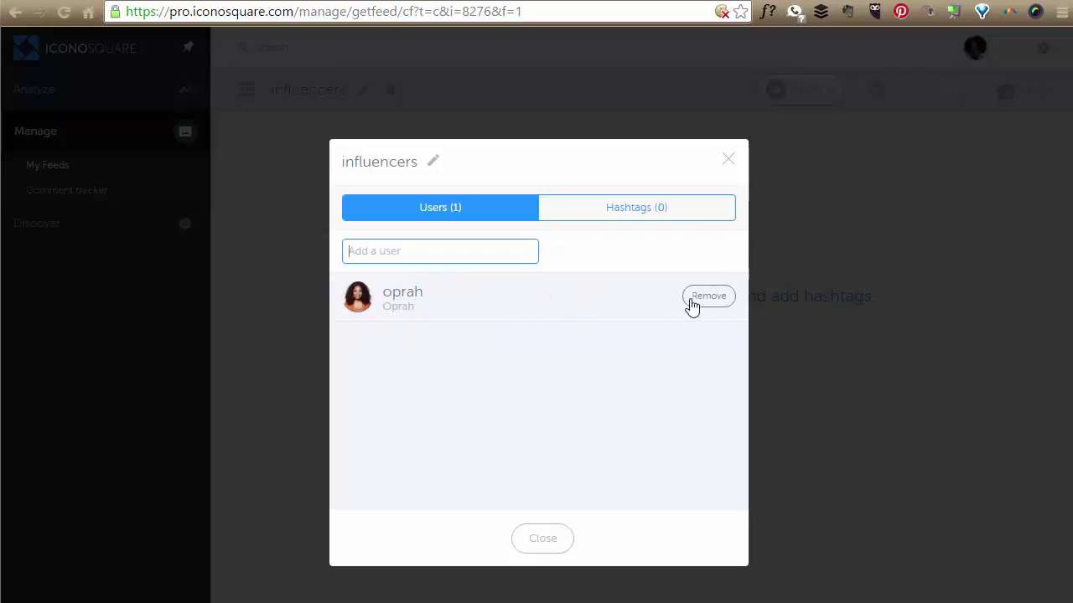
text(brene brown)
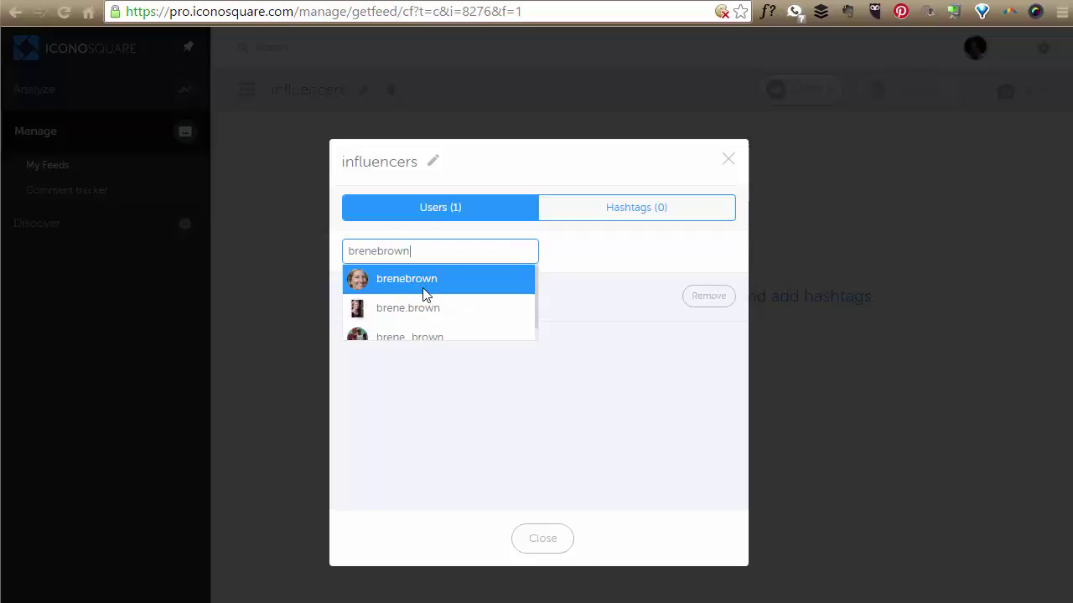
click(436, 280)
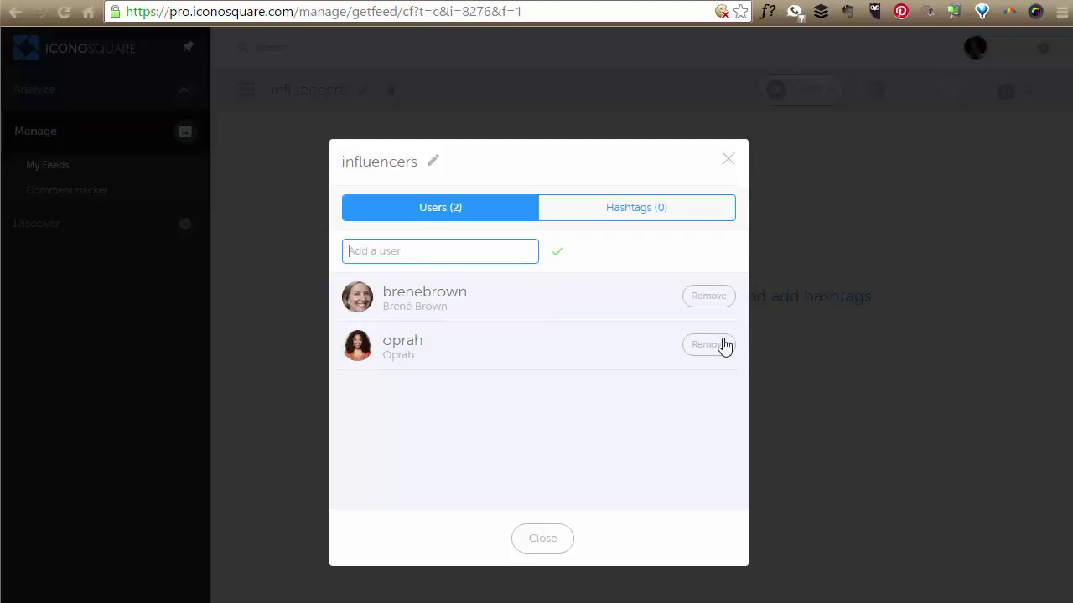
text(simon )
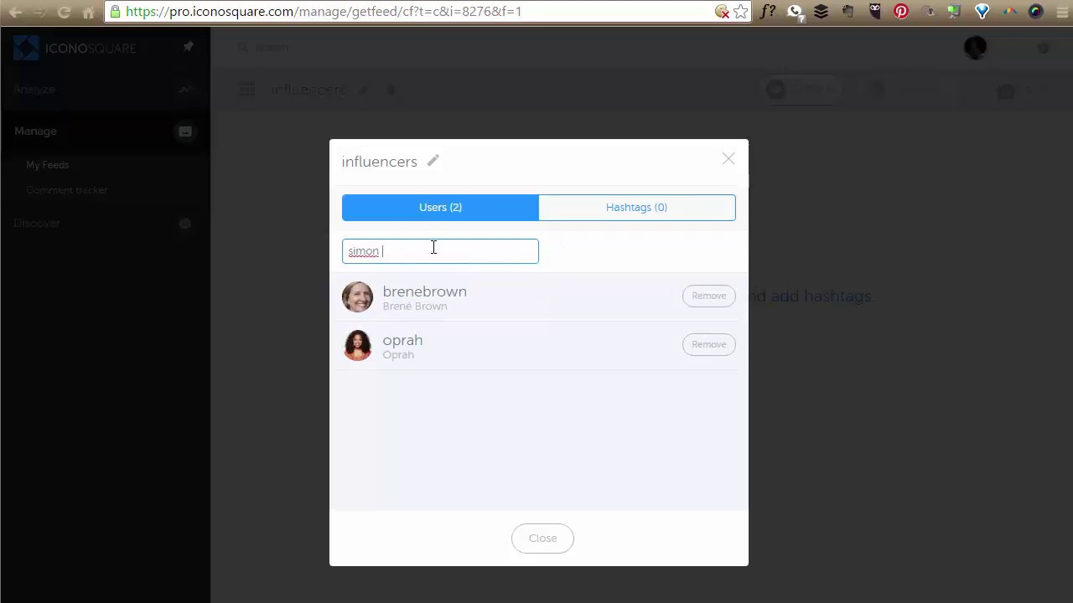
text(sinek)
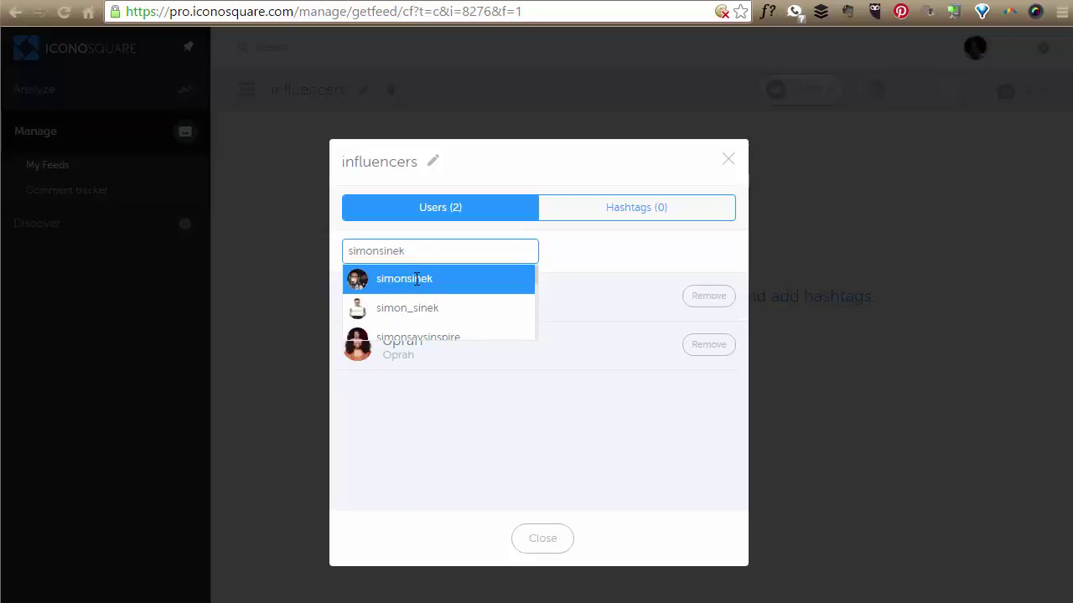
click(417, 279)
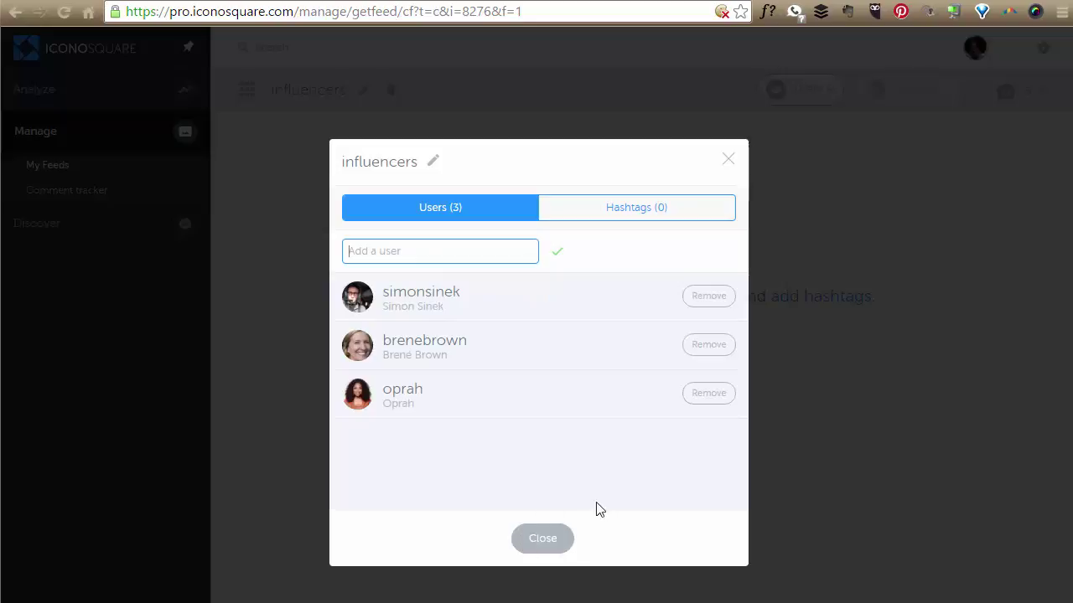
Track #supersoulsunday and #motivationalquotes in the influencers feed, then close the feed editor.
click(633, 216)
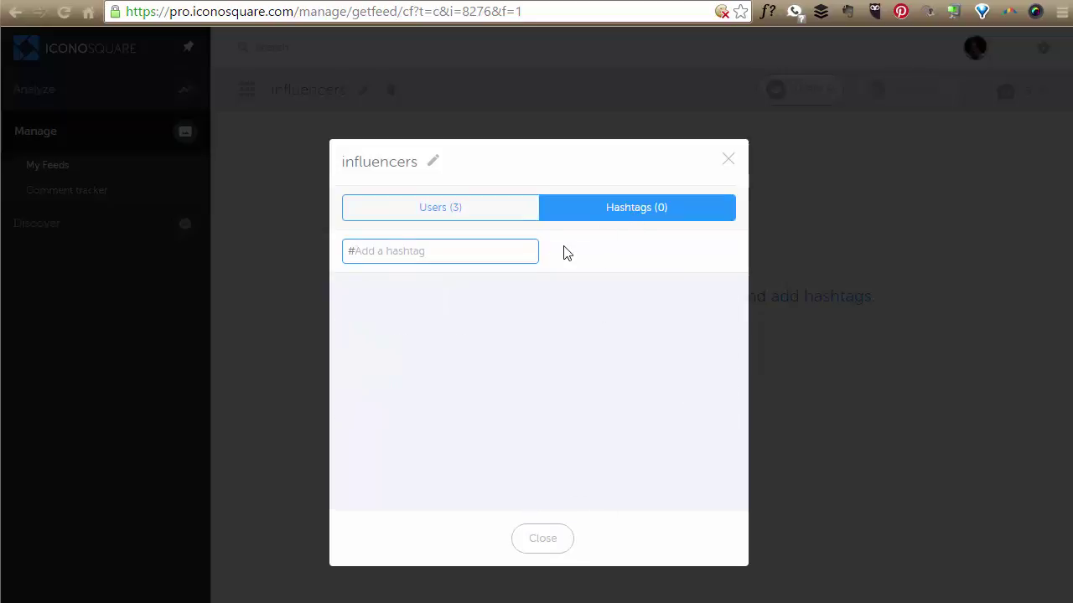
text(supersoulsunday)
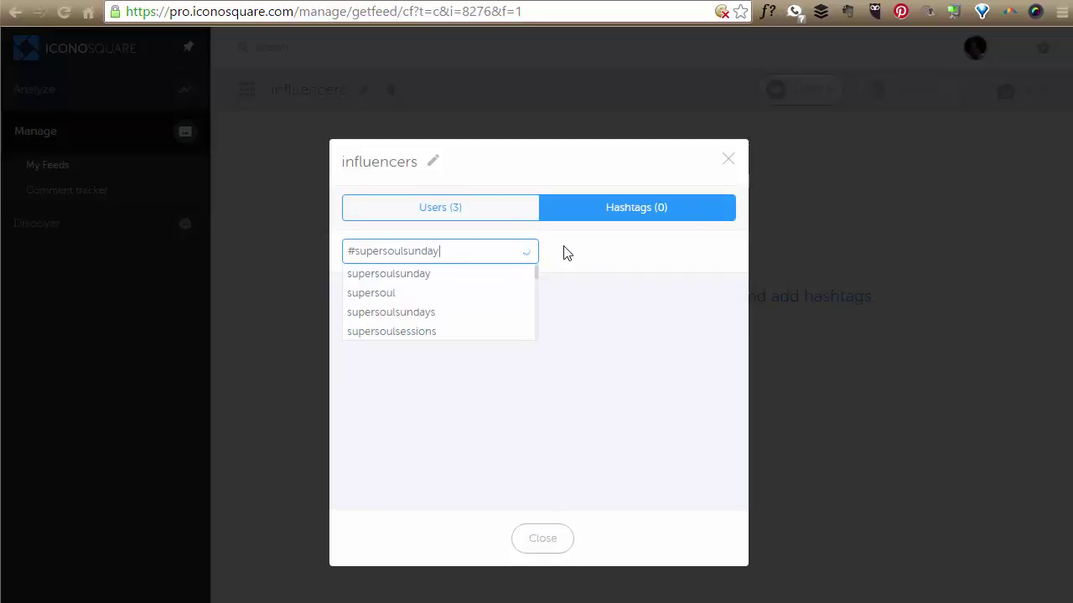
click(477, 273)
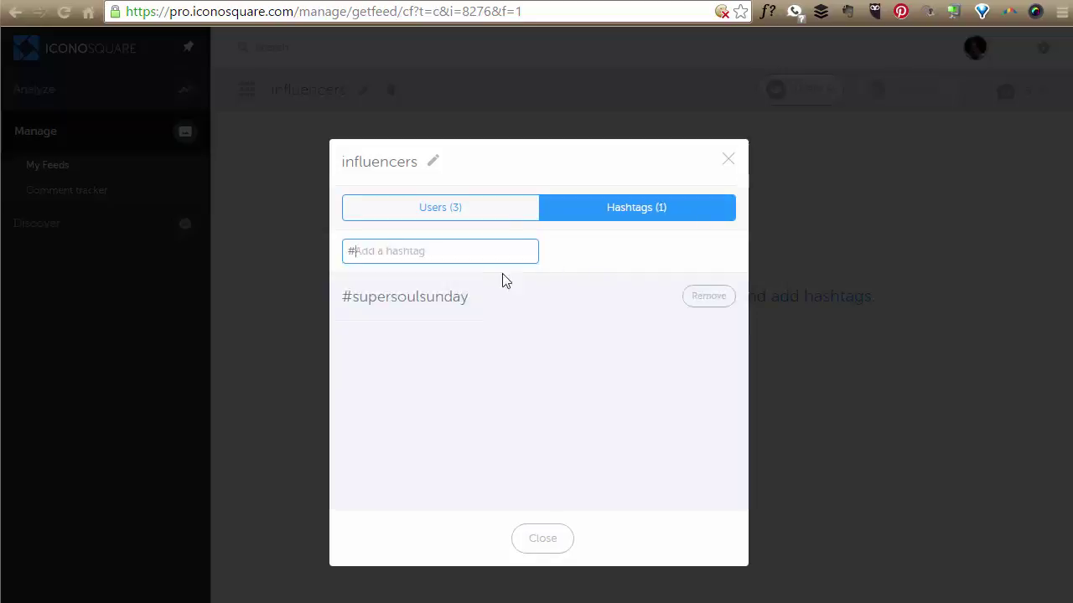
text(motivation)
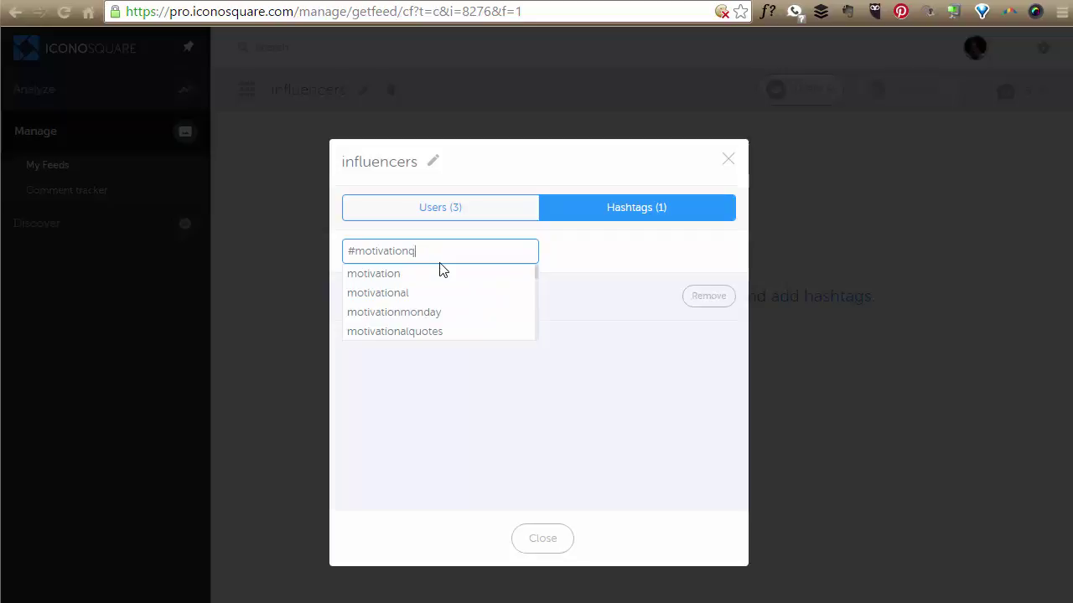
text(alquotes)
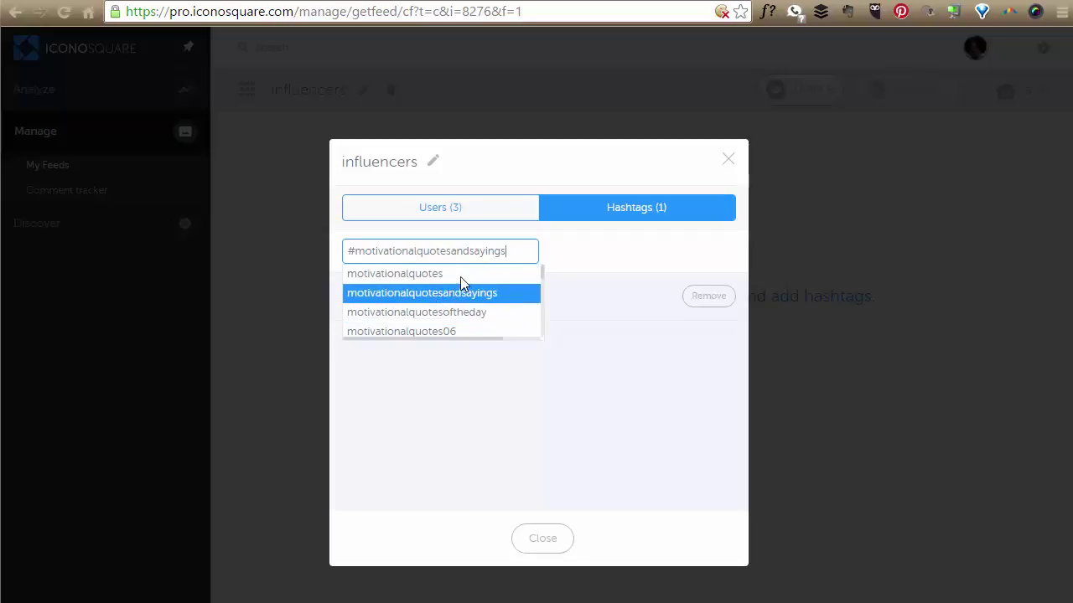
click(460, 276)
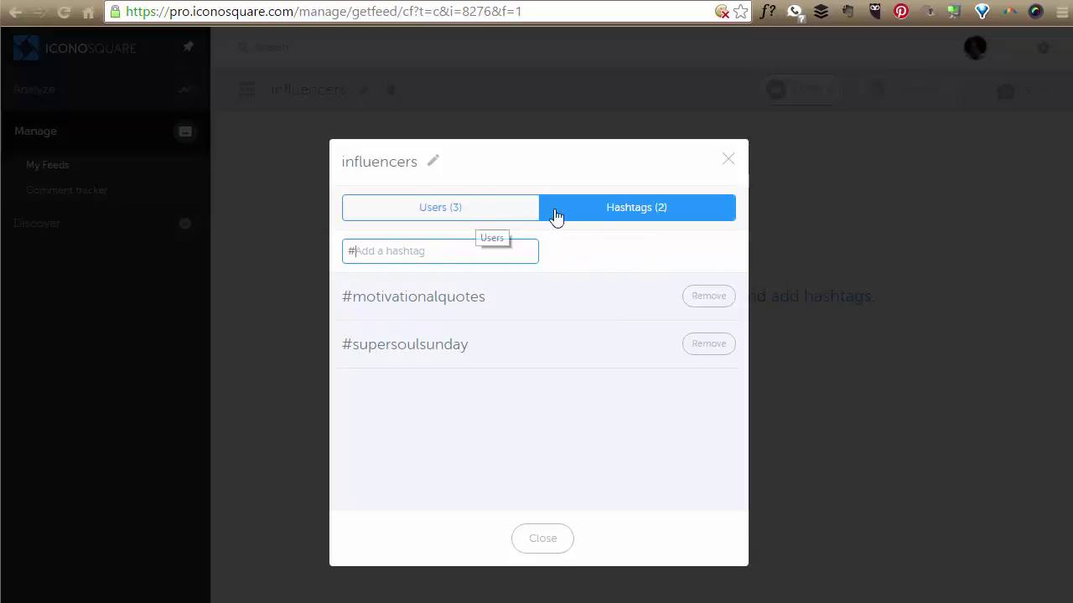
click(553, 540)
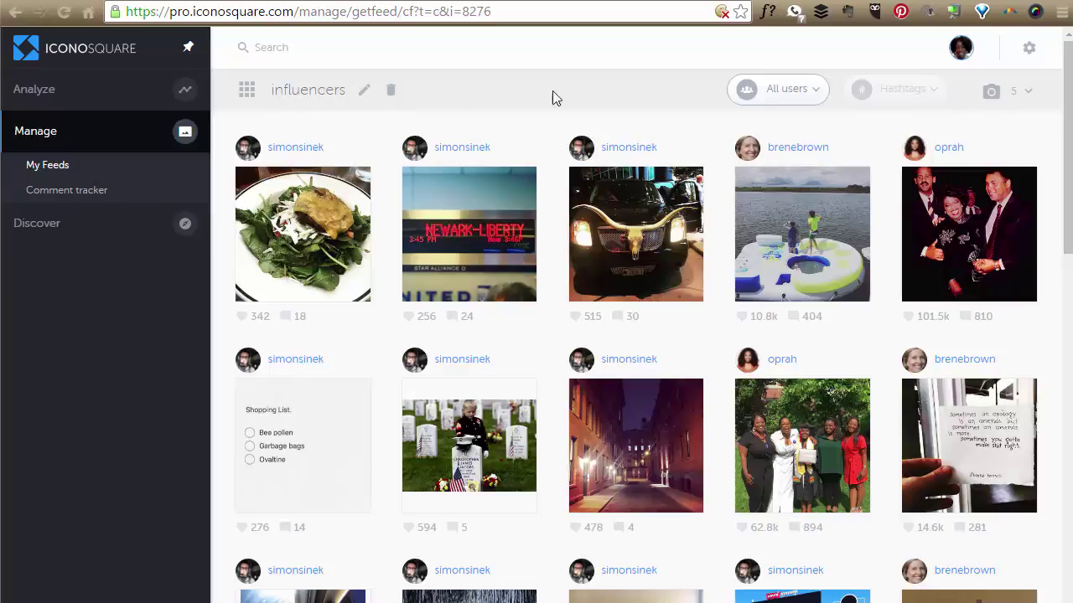
Filter the influencers feed to brenebrown's posts and scroll through them.
click(811, 94)
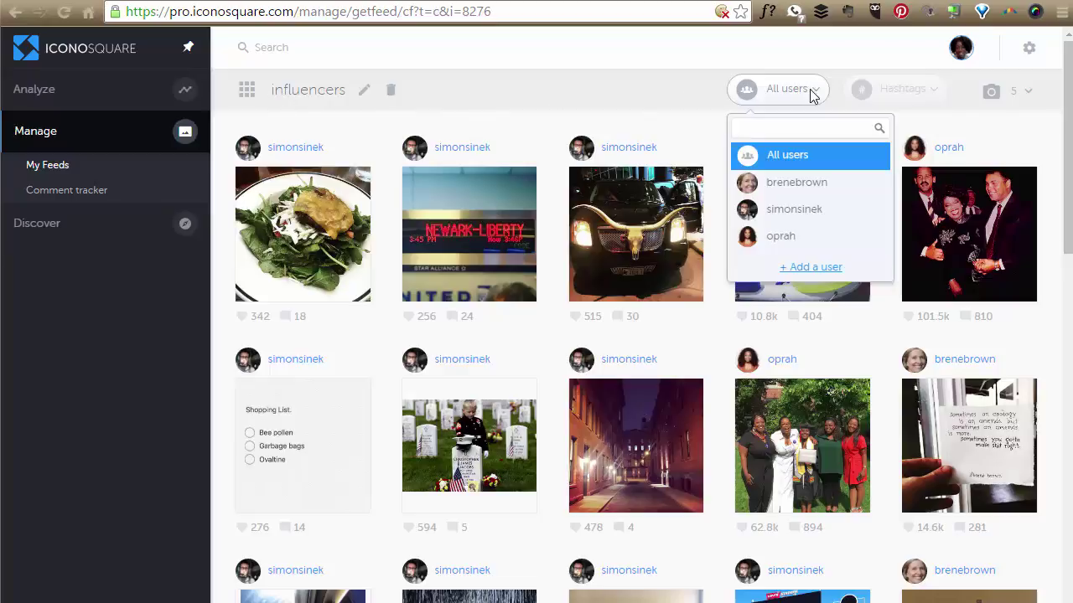
click(803, 184)
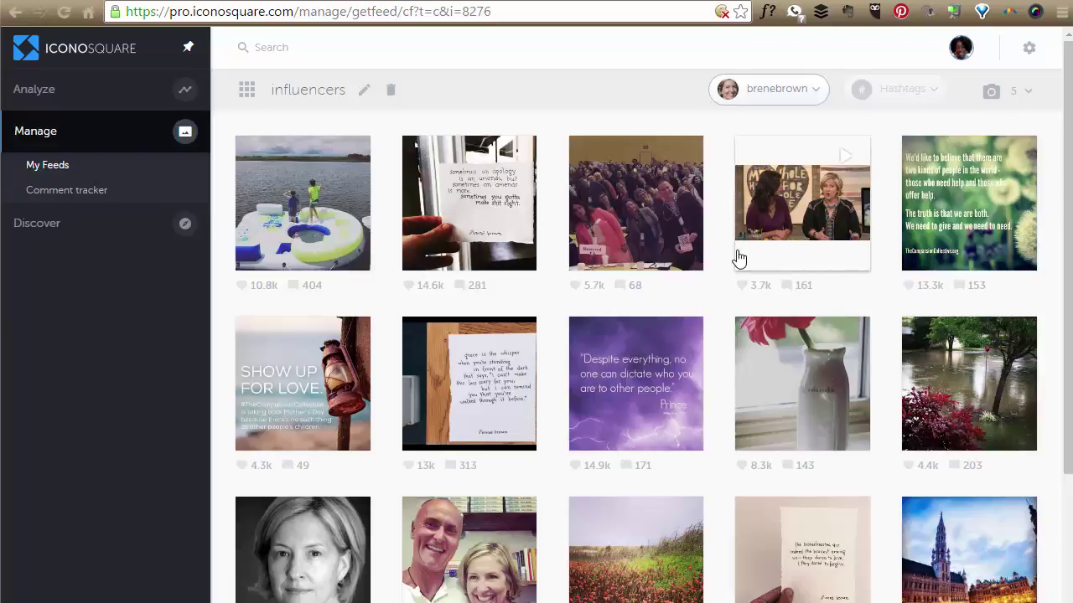
scroll(737, 256, down, 3)
scroll(737, 259, up, 4)
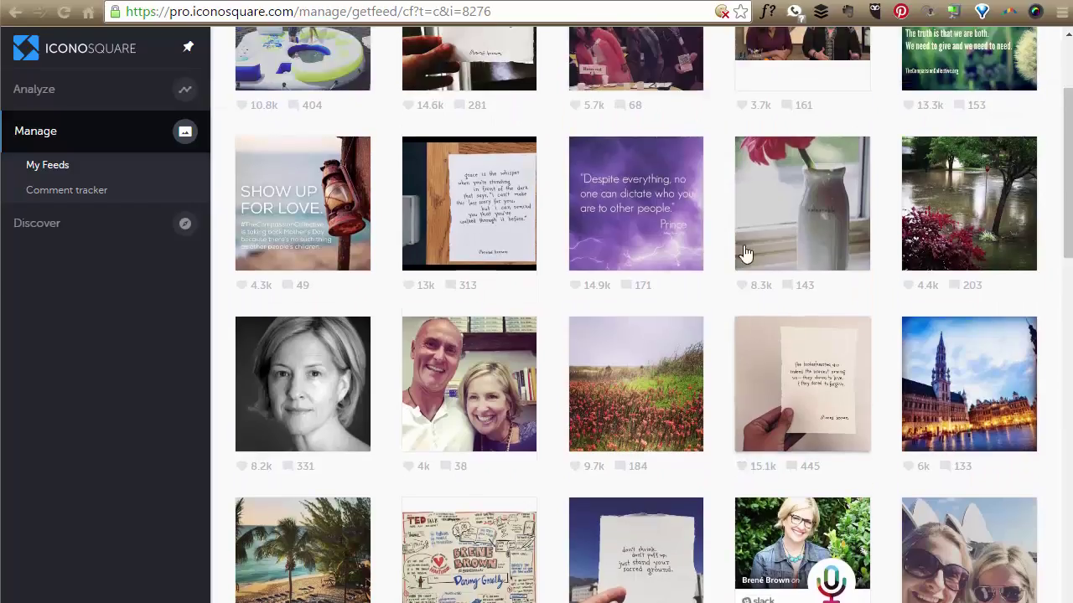
Switch the user filter to simonsinek so only his posts show in the grid.
click(809, 94)
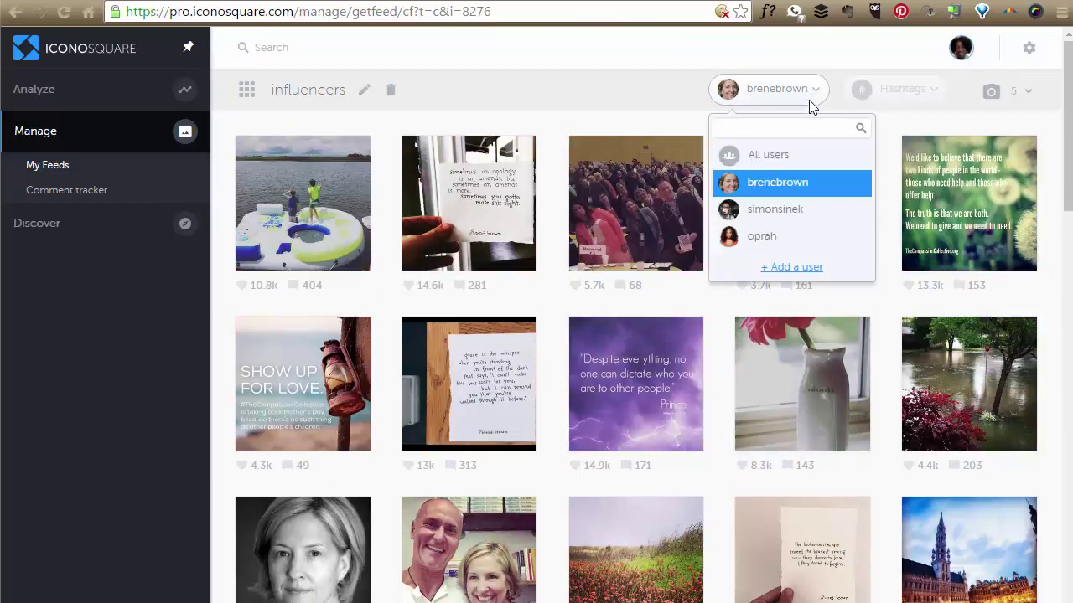
click(777, 211)
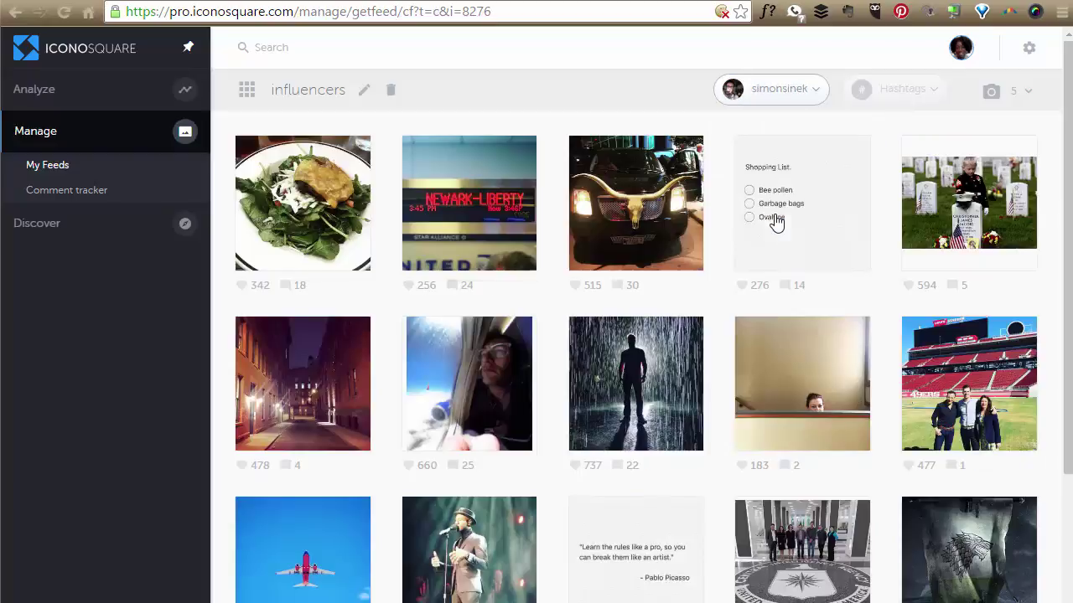
scroll(774, 220, down, 2)
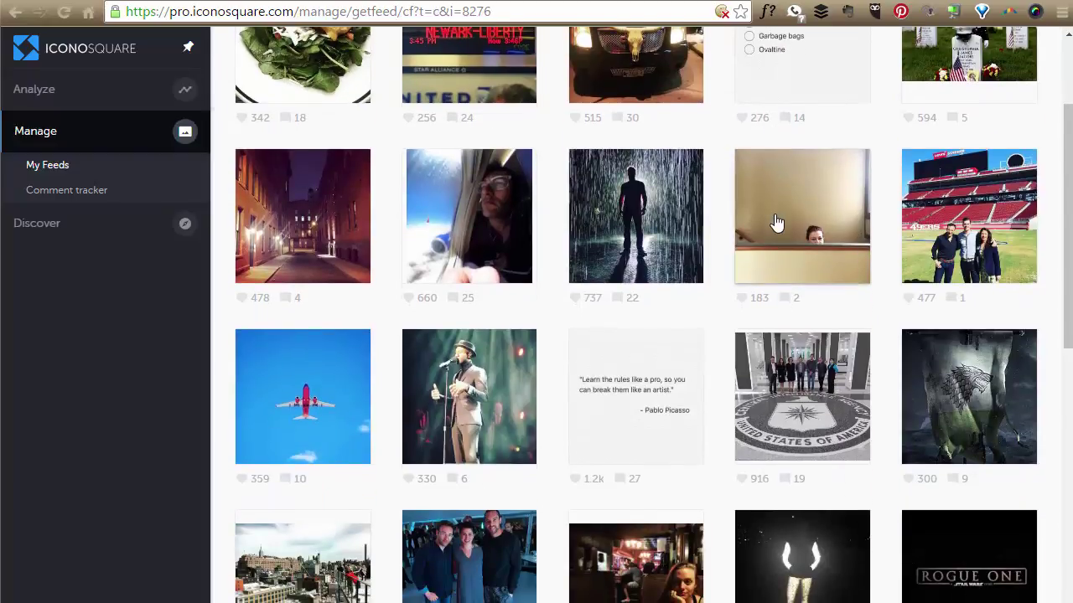
scroll(775, 221, up, 2)
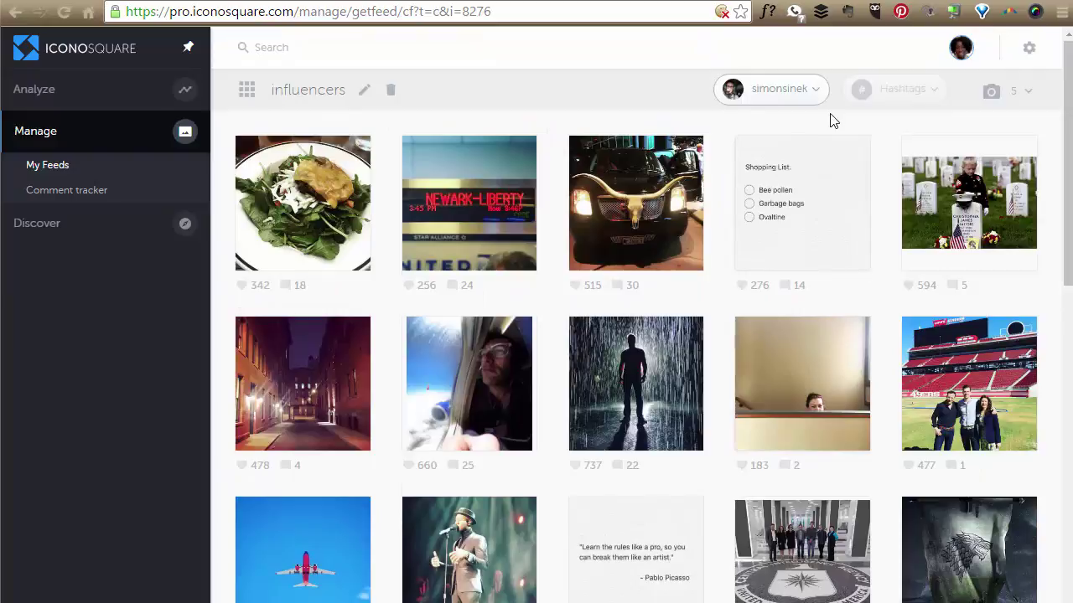